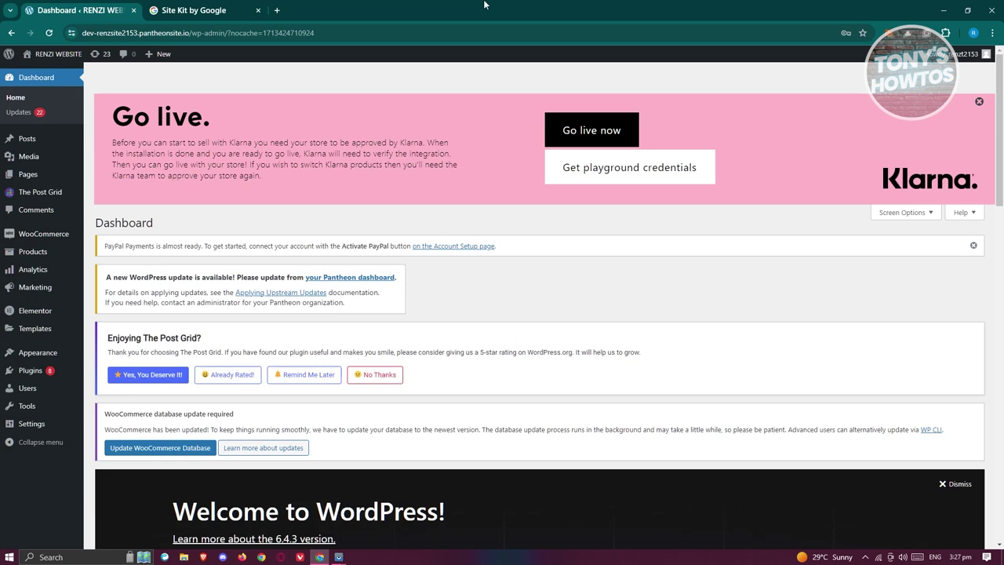
Browse the Site Kit website's documentation, news and integrations pages, then its home page
left_click(194, 8)
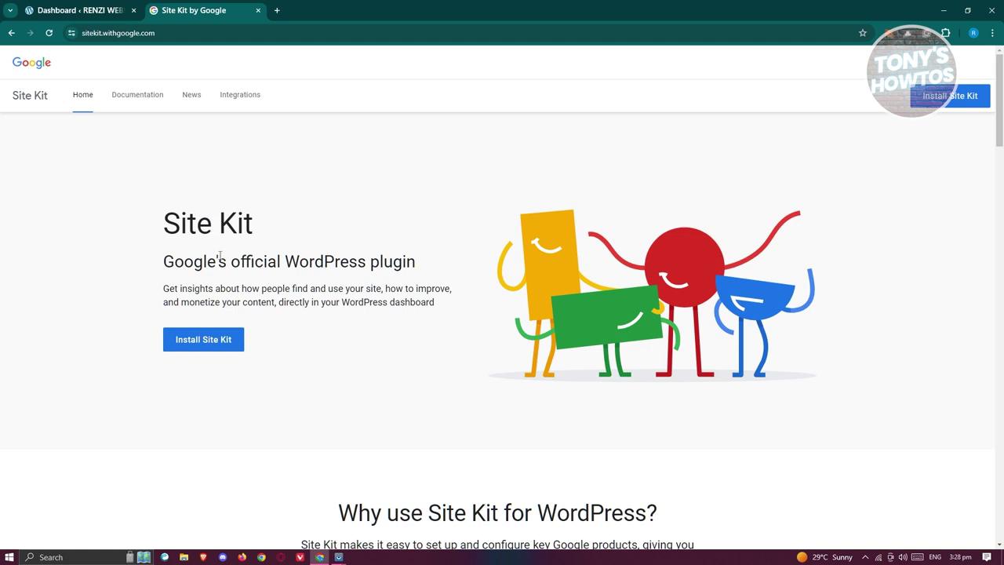
left_click(136, 102)
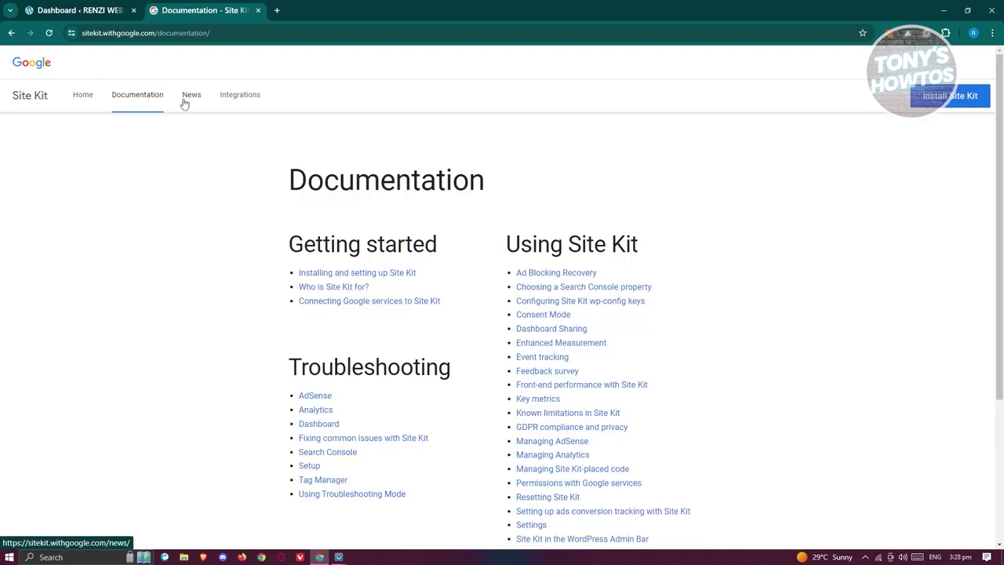
left_click(192, 98)
left_click(239, 100)
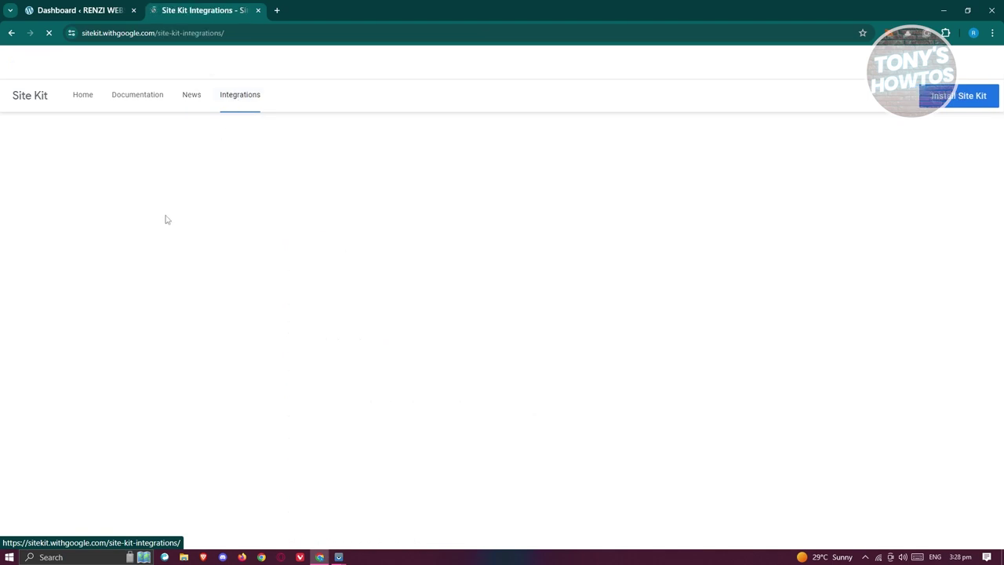
left_click(92, 102)
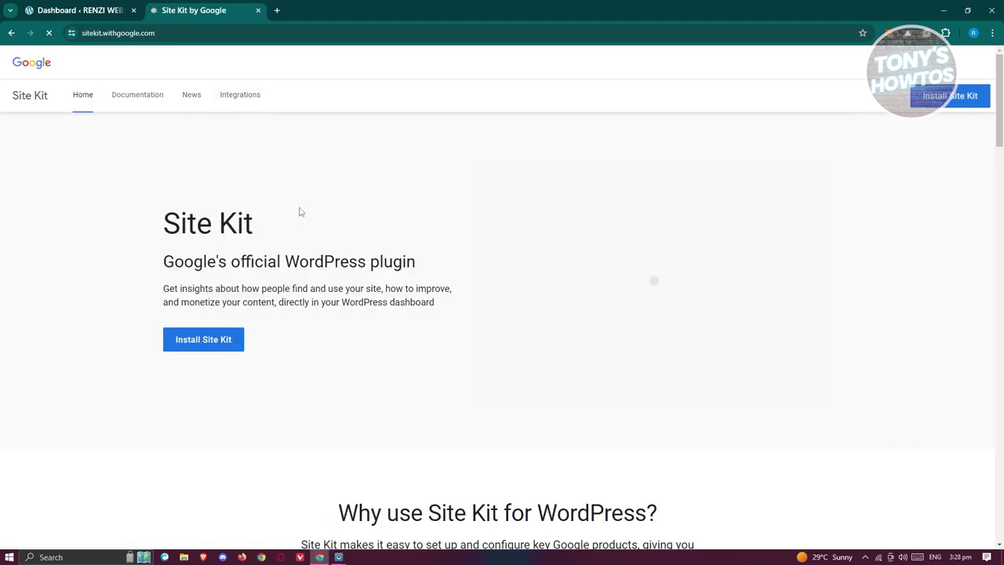
Search the plugin directory for 'site kit', then install and activate Site Kit by Google
left_click(100, 11)
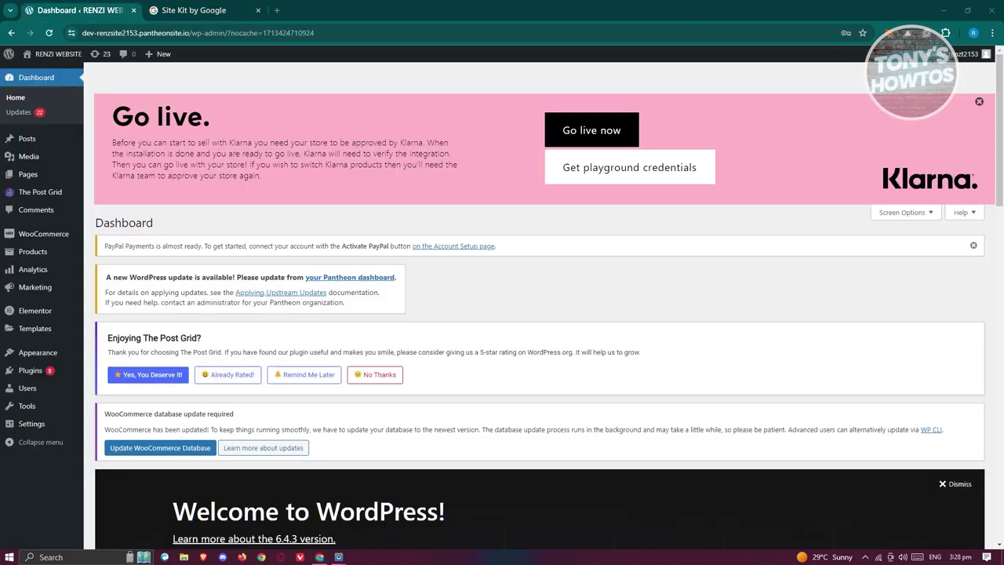
mouse_move(41, 376)
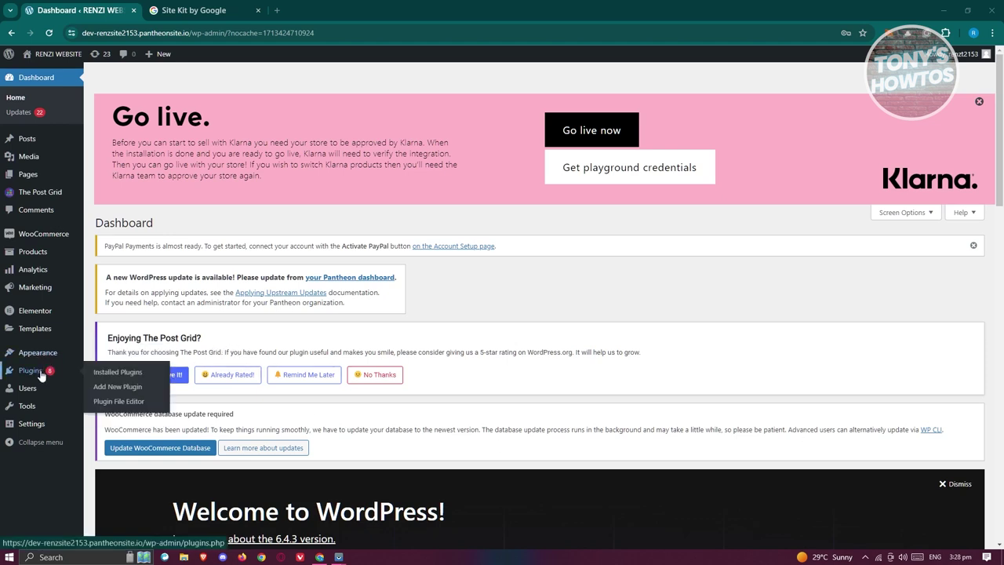
left_click(132, 387)
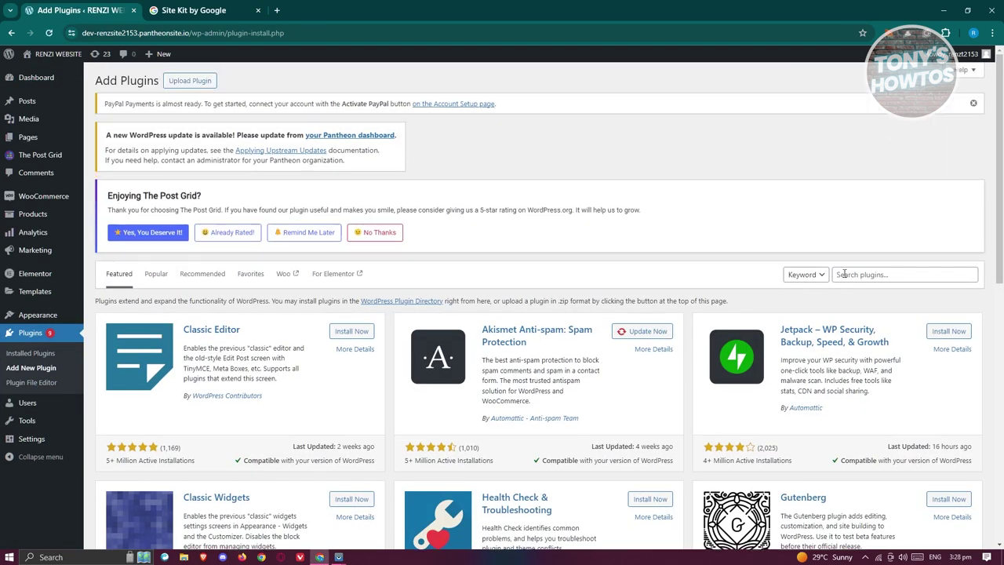
left_click(868, 274)
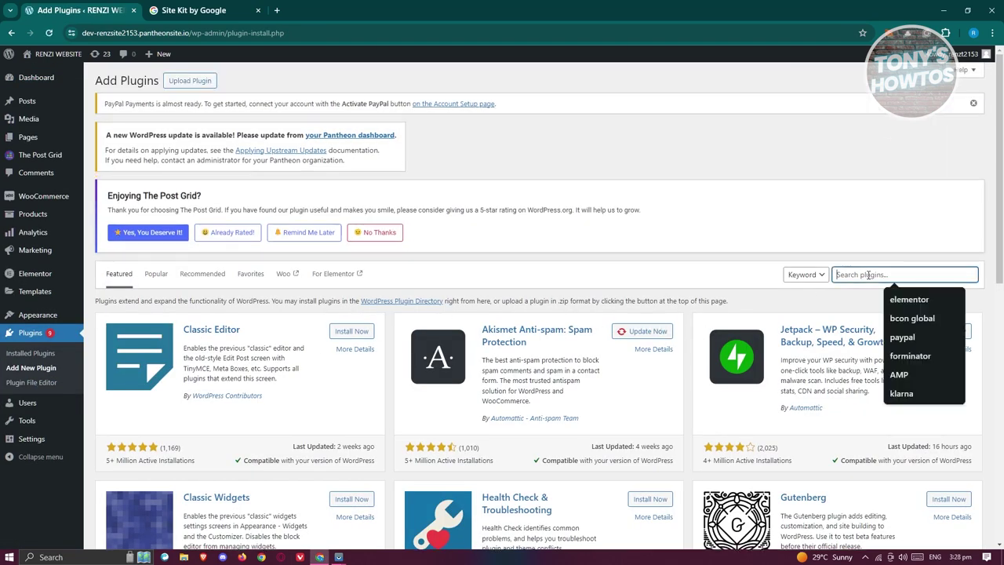
type("site kit")
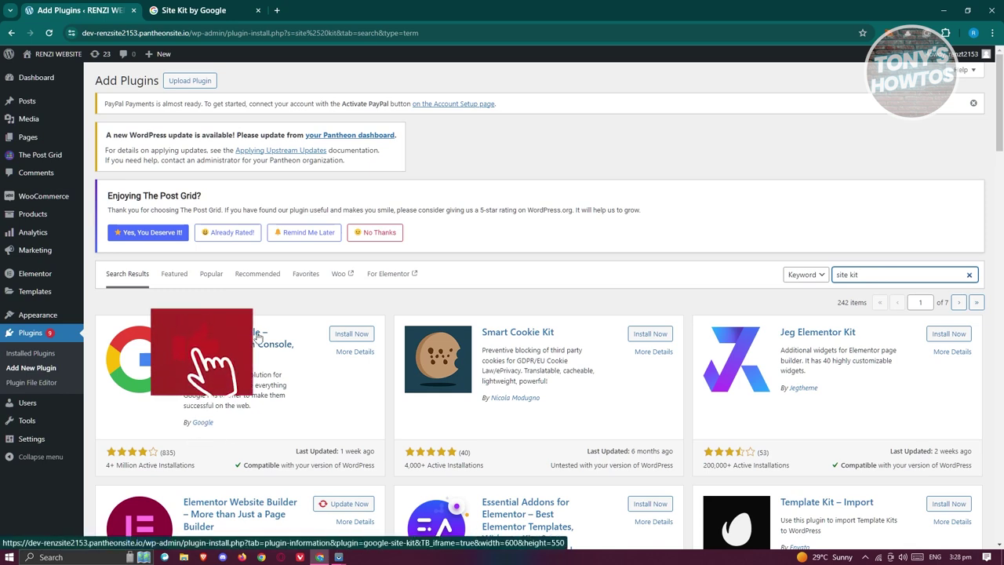
left_click(346, 335)
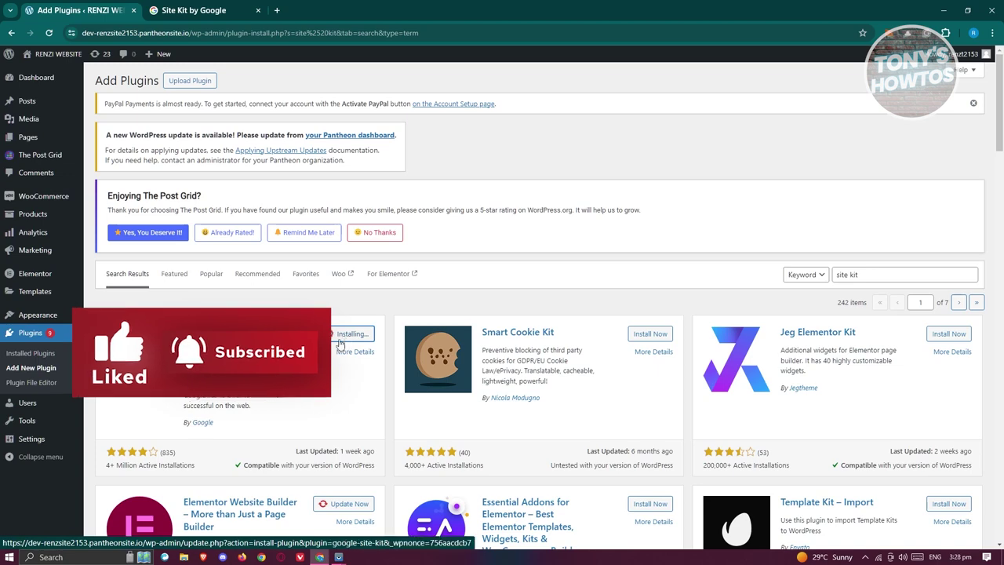
left_click(367, 338)
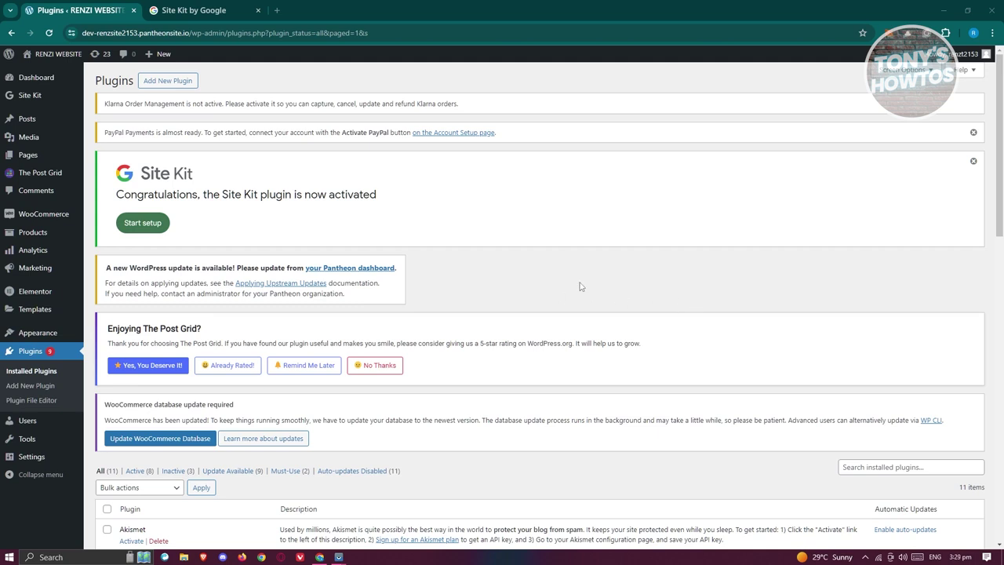
Start Site Kit setup with 'Connect Google Analytics as part of your setup' ticked, then sign in with Google
left_click(142, 223)
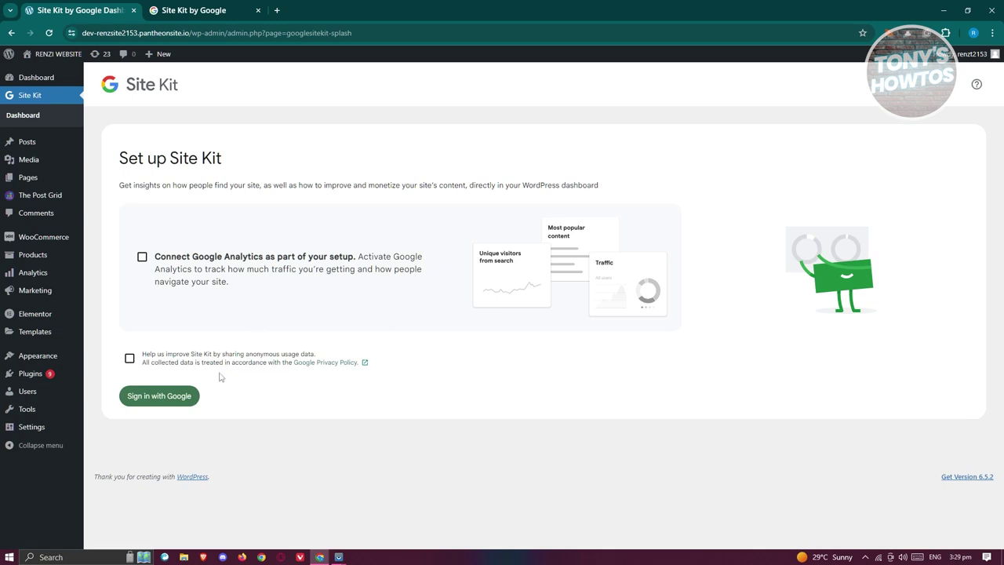
left_click(163, 401)
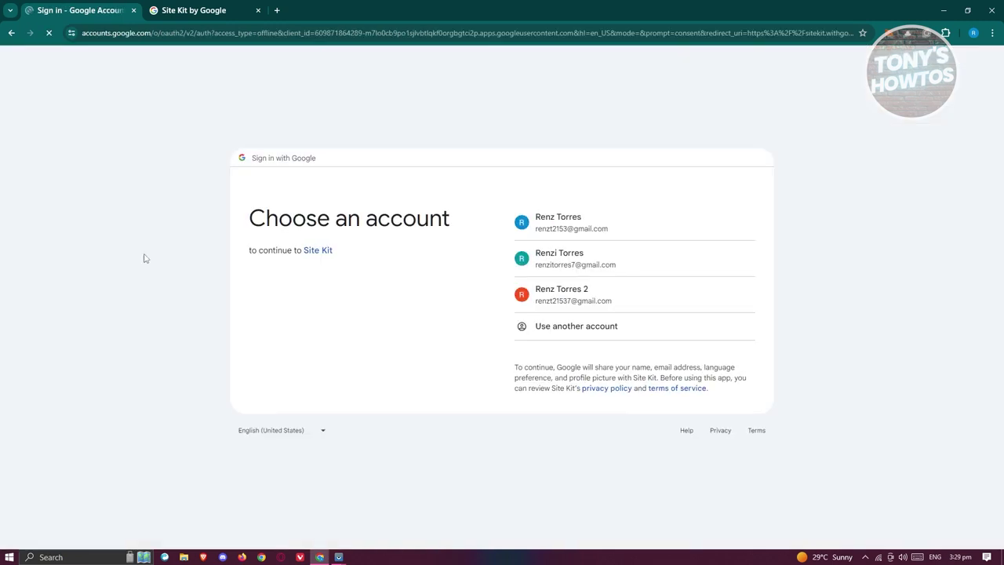
left_click(12, 33)
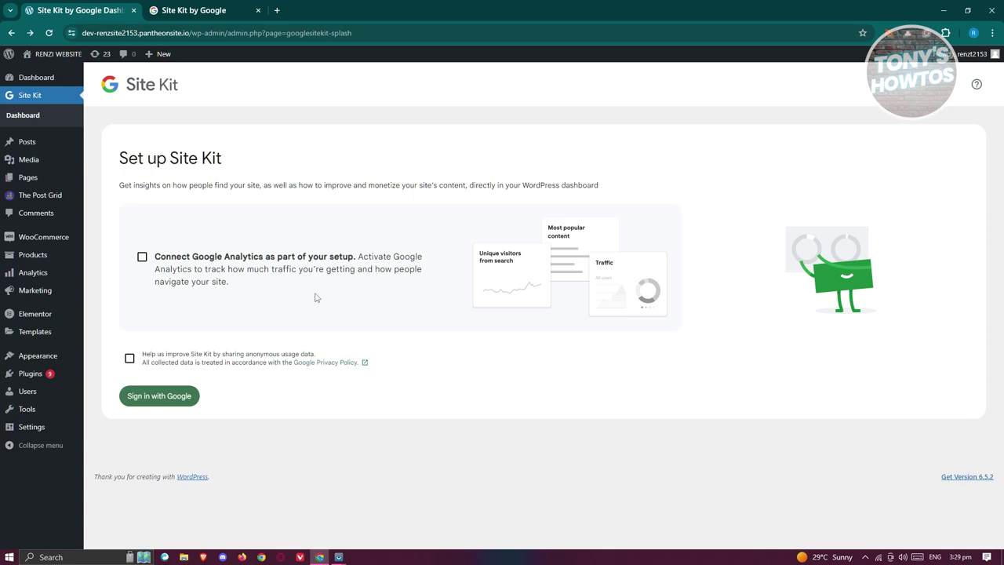
left_click(142, 257)
left_click(185, 398)
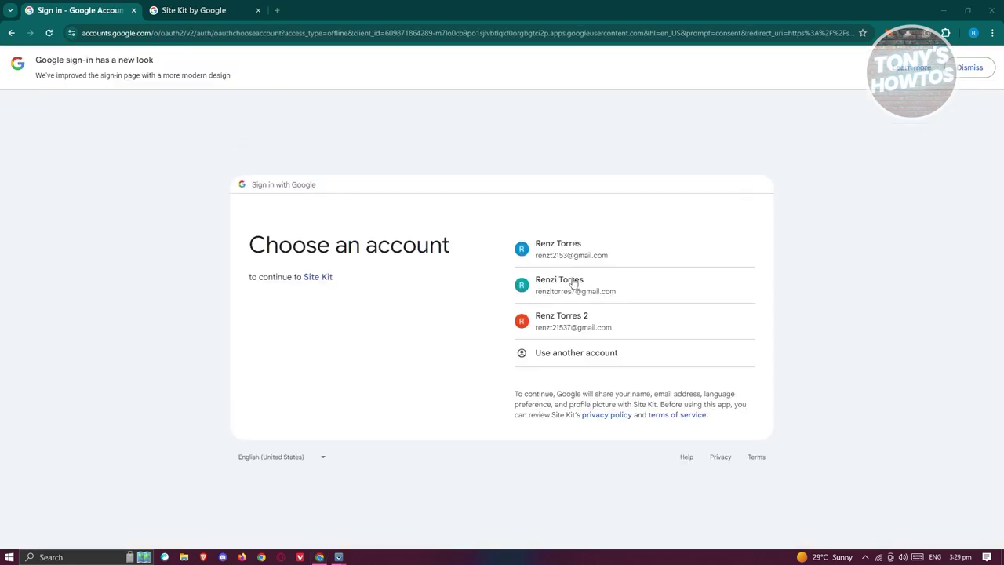
Sign in with the chosen Google account and grant Site Kit all four requested permissions
left_click(604, 248)
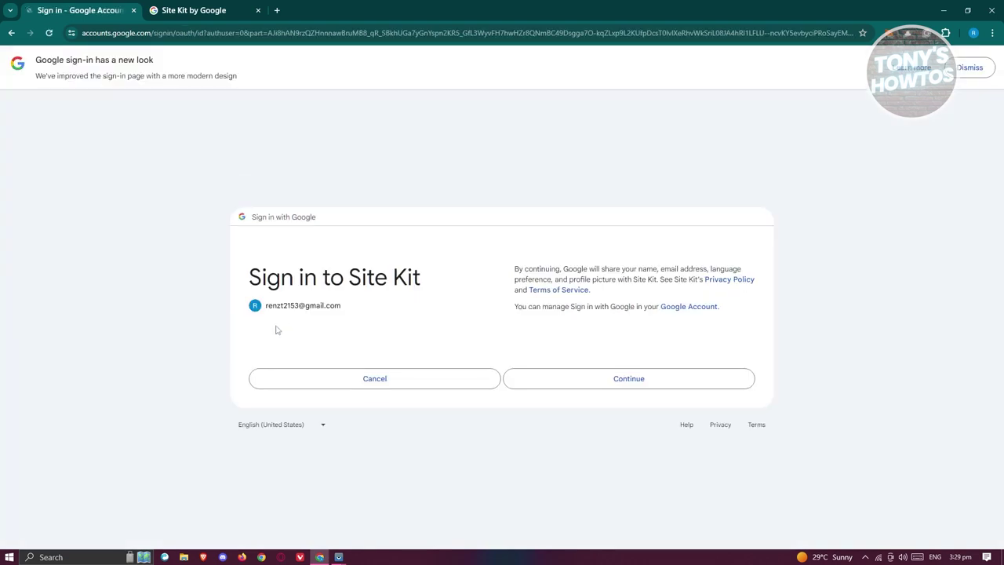
left_click(586, 379)
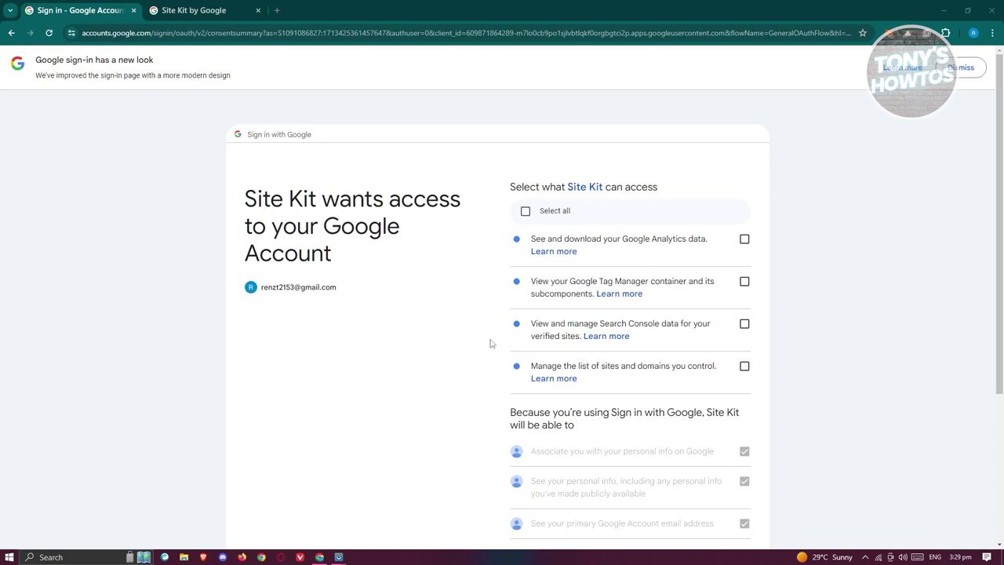
scroll(490, 343, "down", 1)
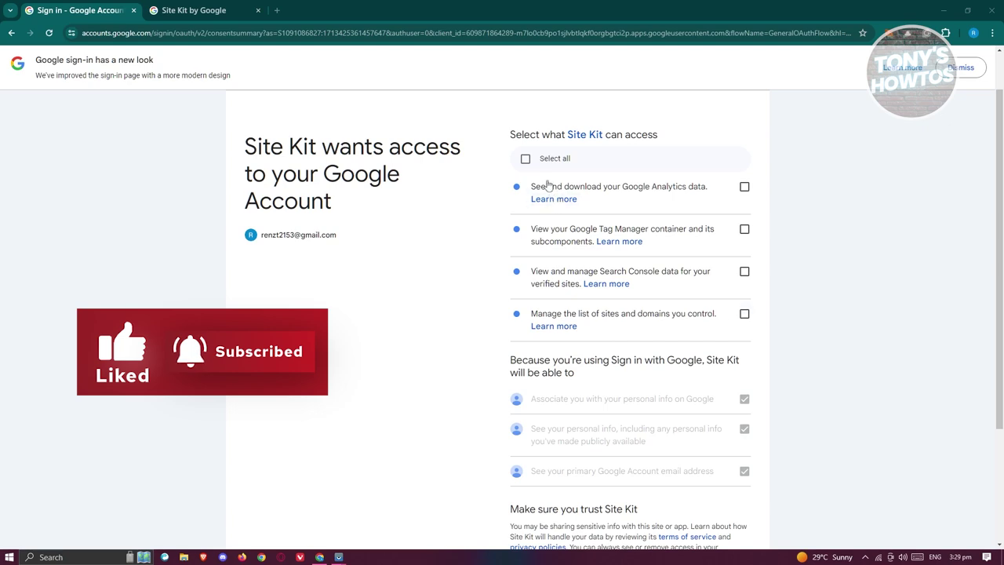
scroll(458, 304, "down", 3)
scroll(464, 291, "up", 3)
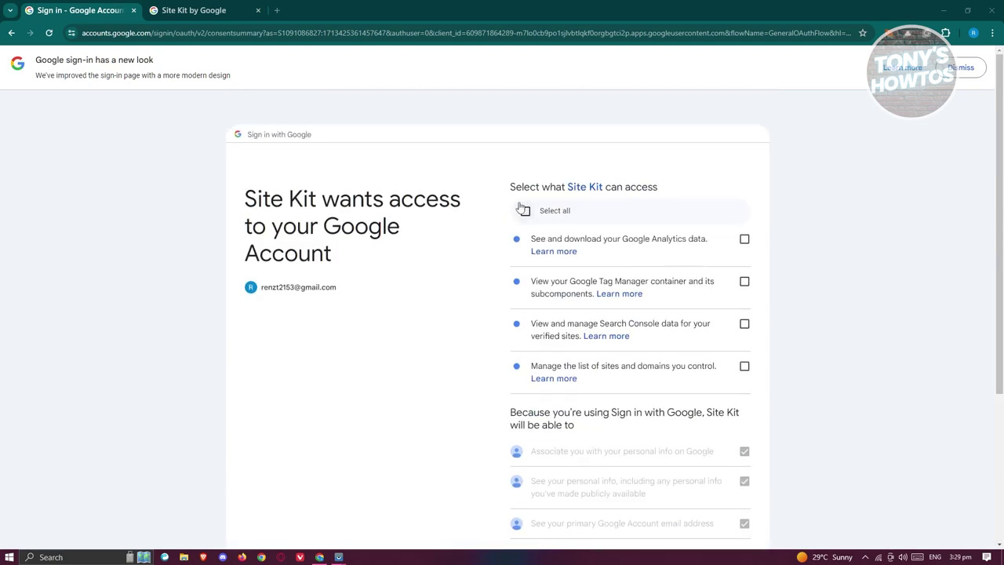
key("space")
scroll(442, 308, "down", 3)
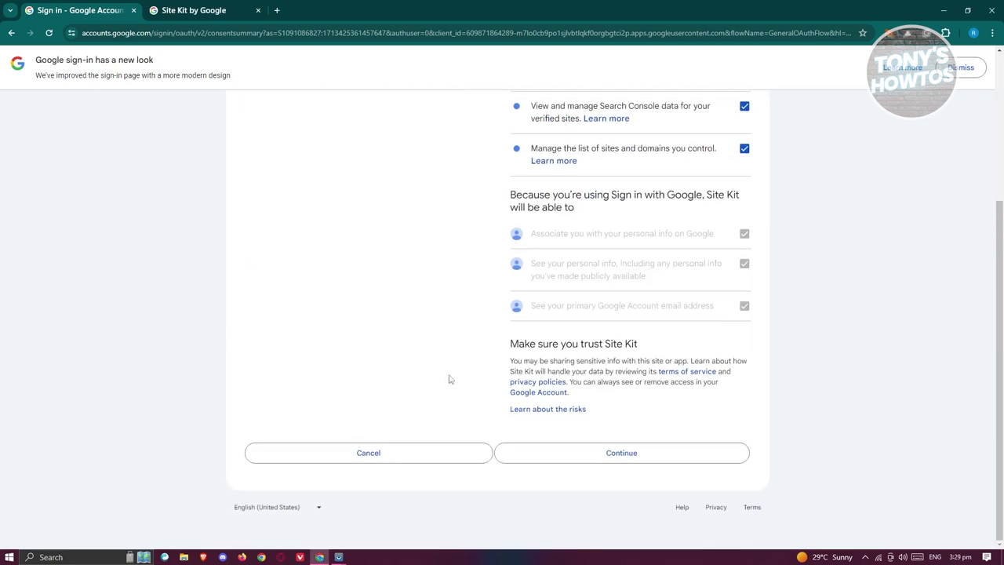
left_click(579, 454)
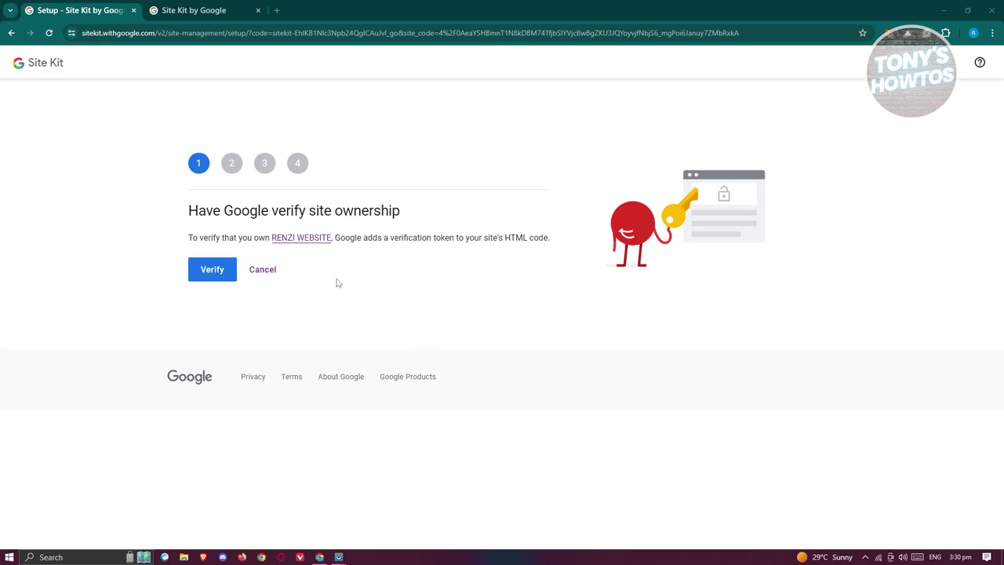
Confirm site ownership, allow dashboard data access, and set up Search Console before moving to Analytics
left_click(211, 276)
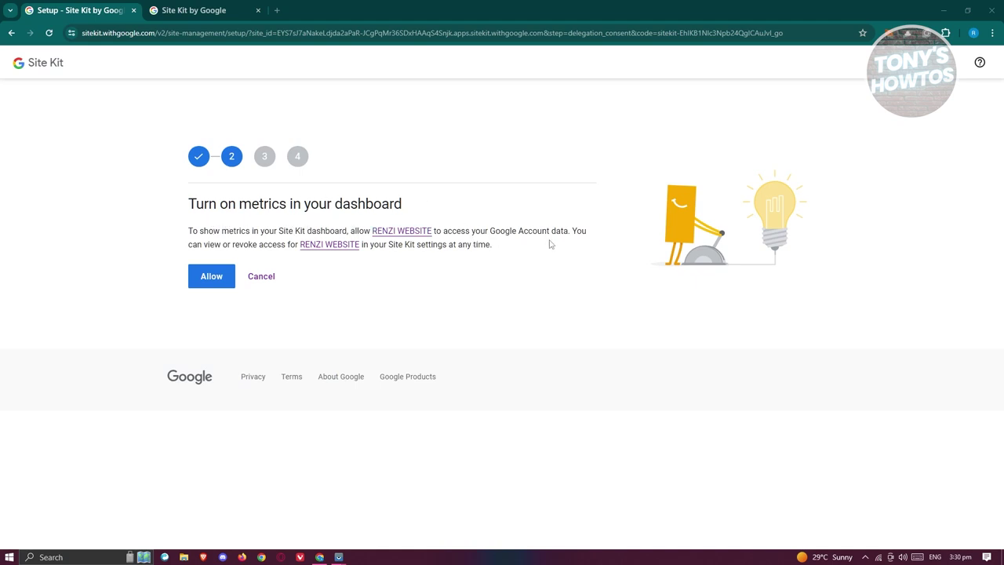
left_click(211, 277)
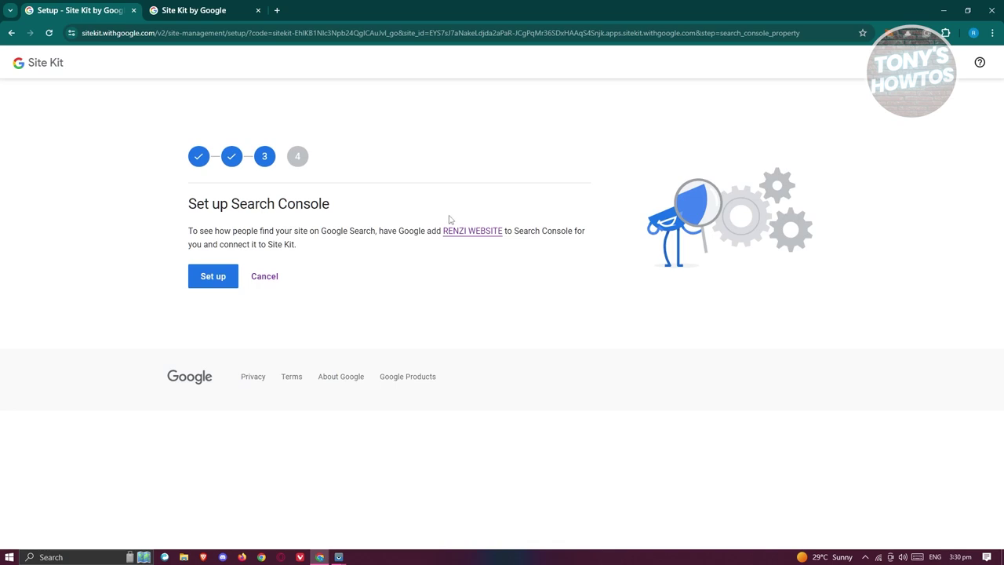
left_click(199, 275)
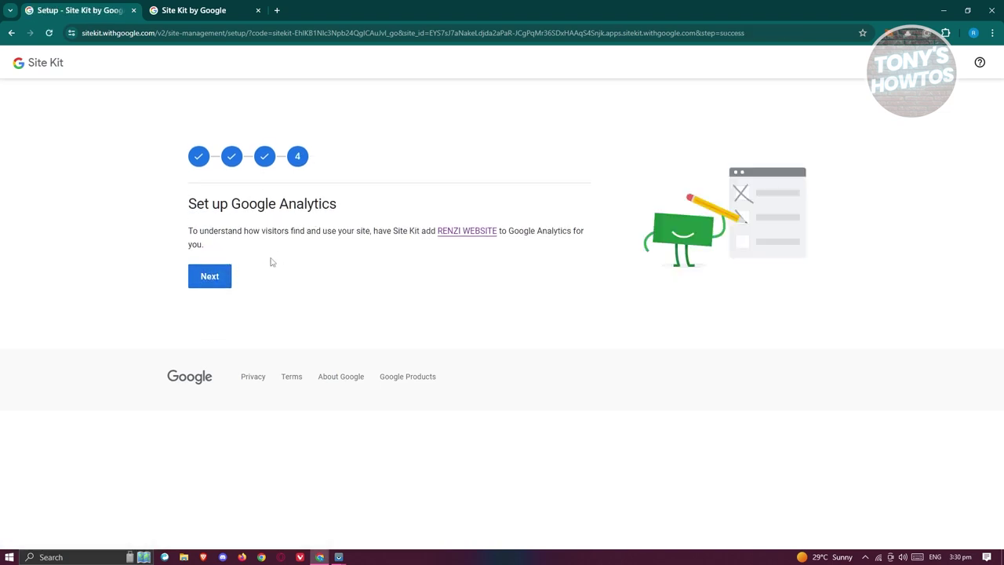
left_click(225, 280)
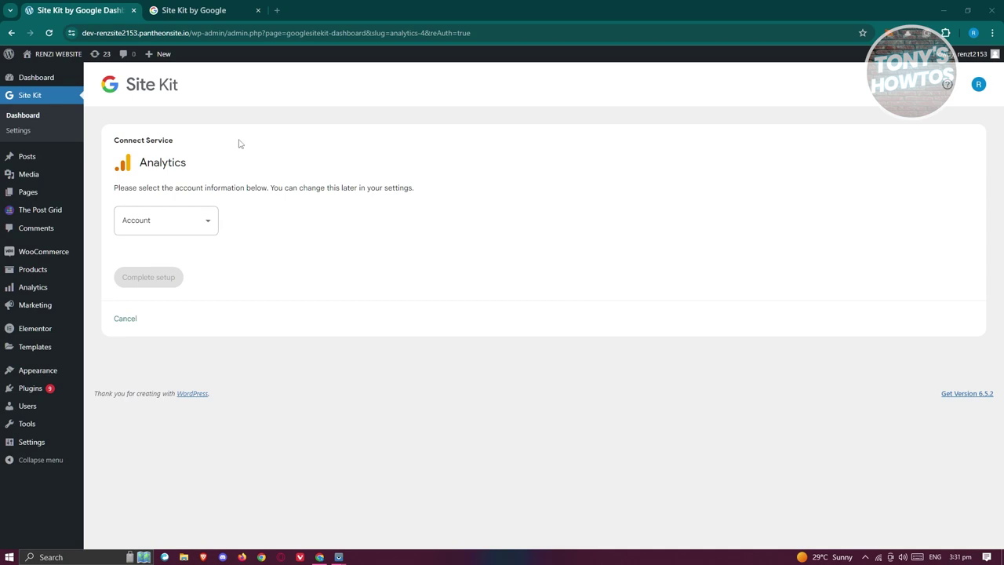
Pick 'create a new Analytics account', review the pre-filled account and property names, and submit
left_click(207, 224)
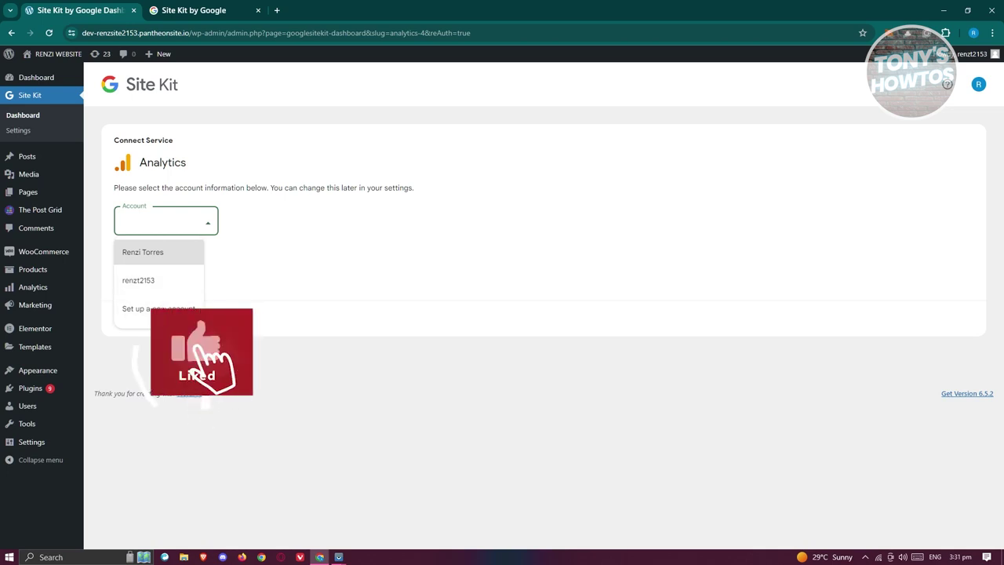
left_click(200, 303)
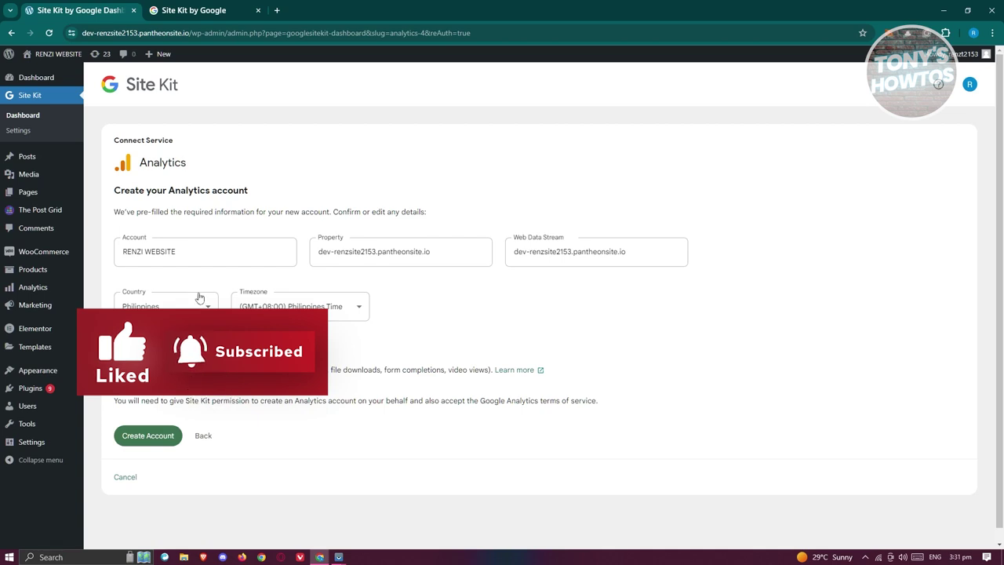
left_click_drag(213, 251, 92, 259)
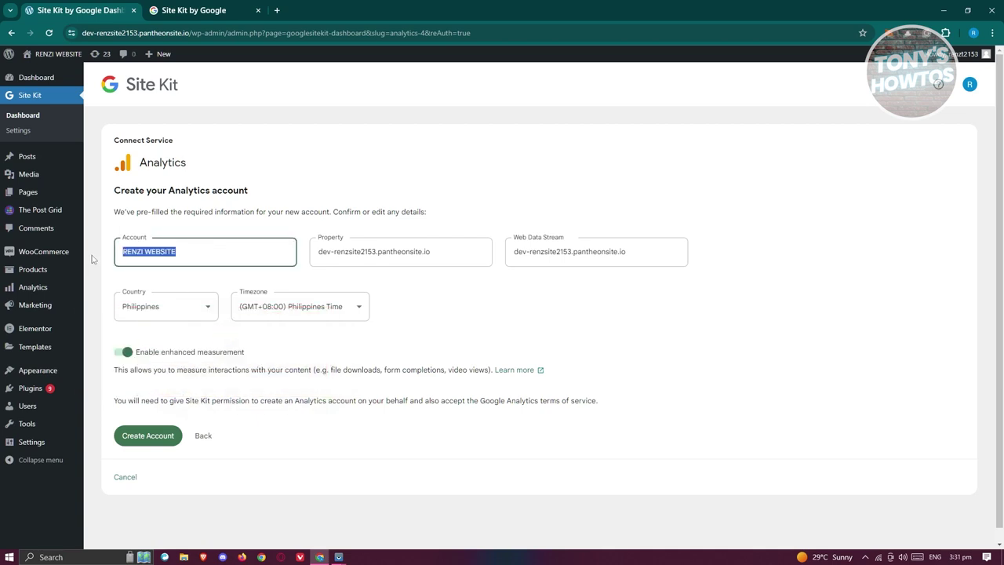
left_click(199, 252)
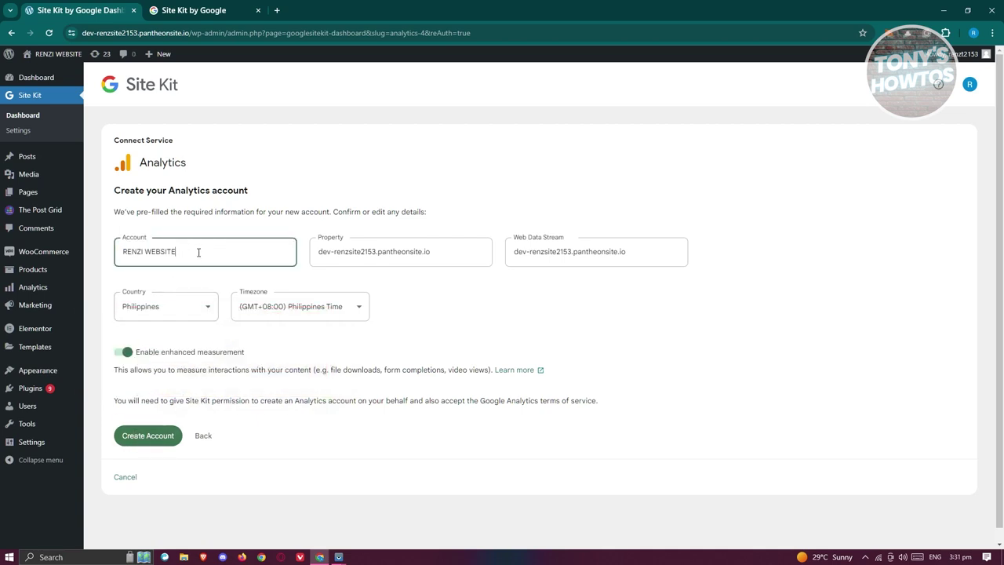
left_click_drag(120, 258, 194, 261)
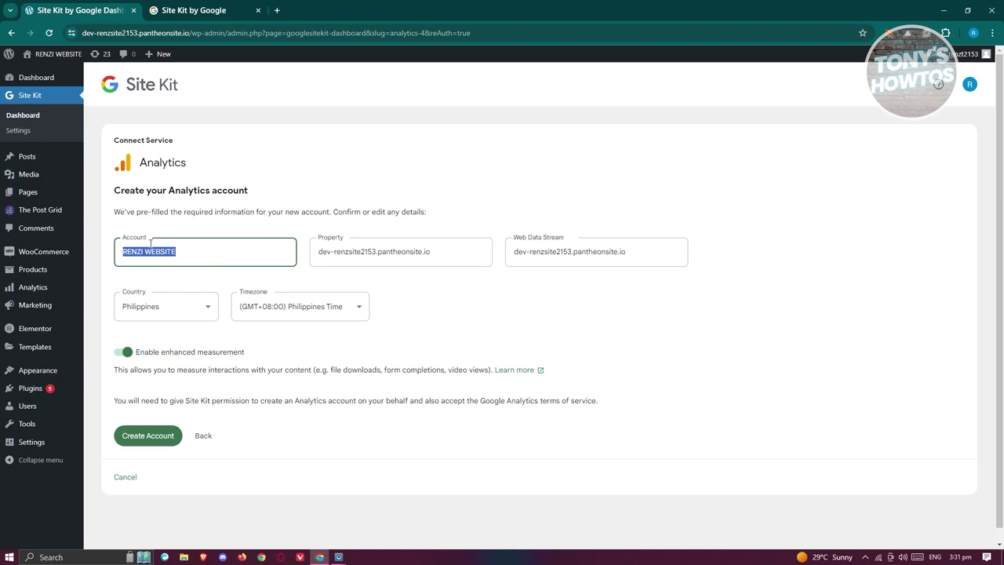
left_click_drag(462, 258, 312, 256)
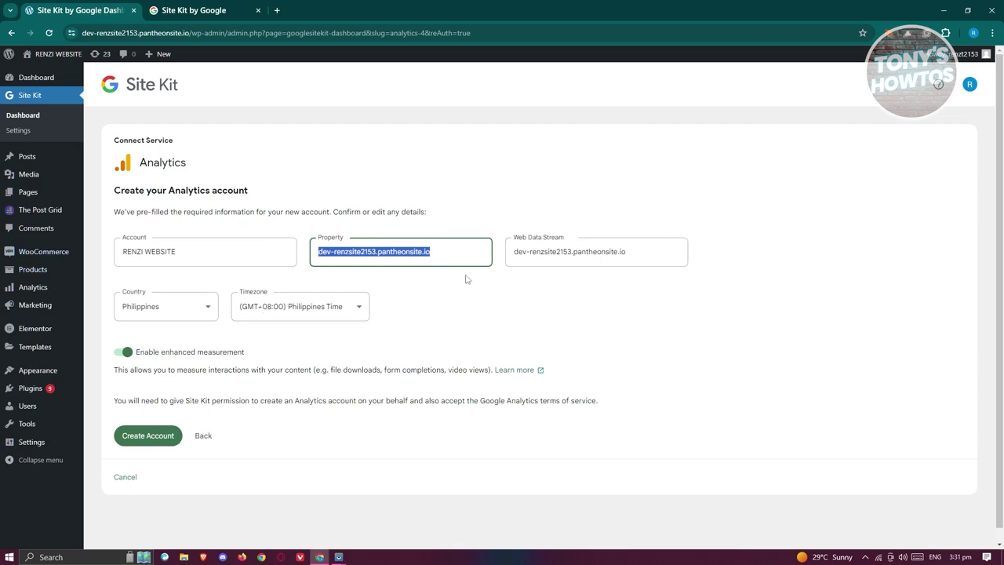
left_click(449, 328)
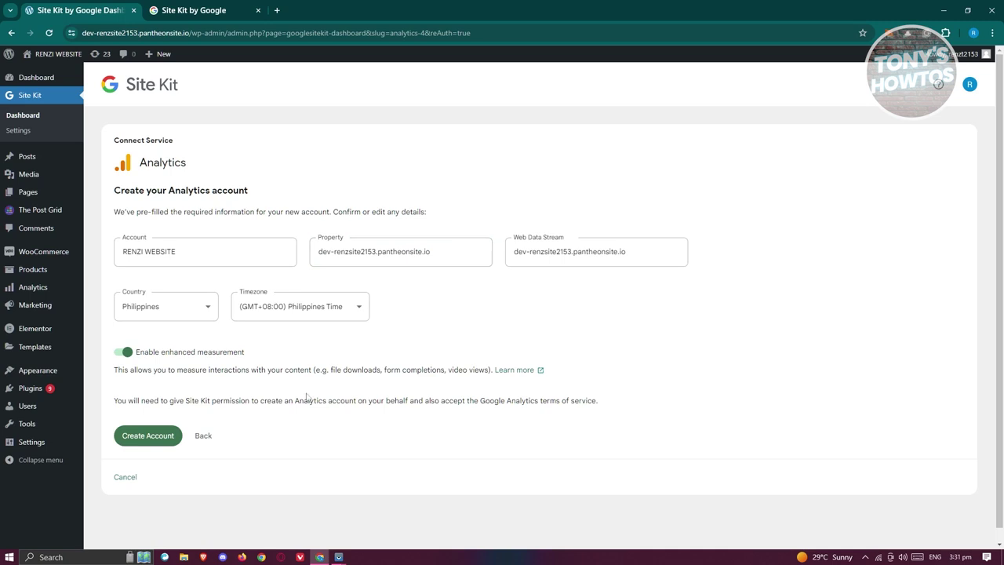
Sign in with the existing Google account and approve Site Kit's additional Analytics access
left_click(139, 440)
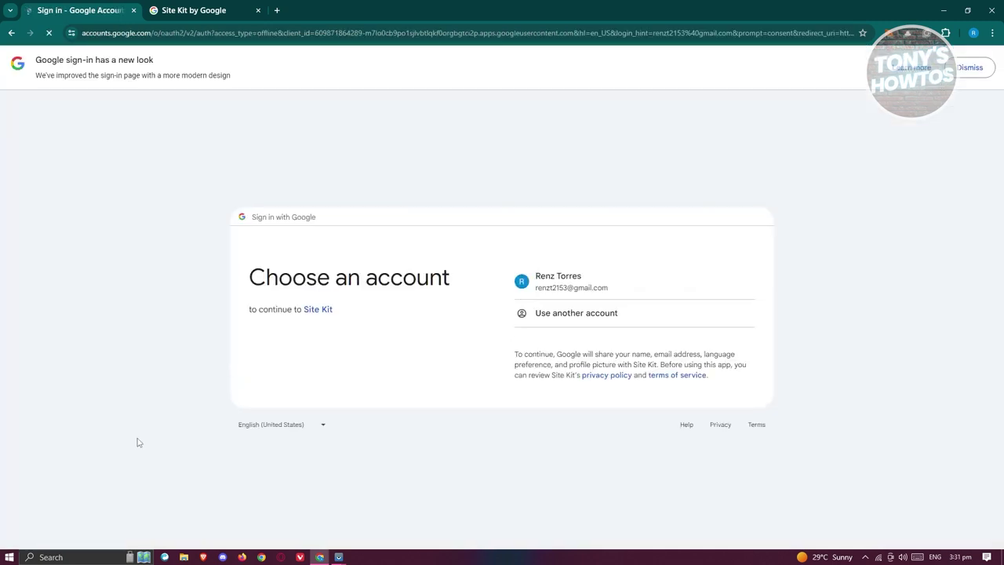
left_click(616, 288)
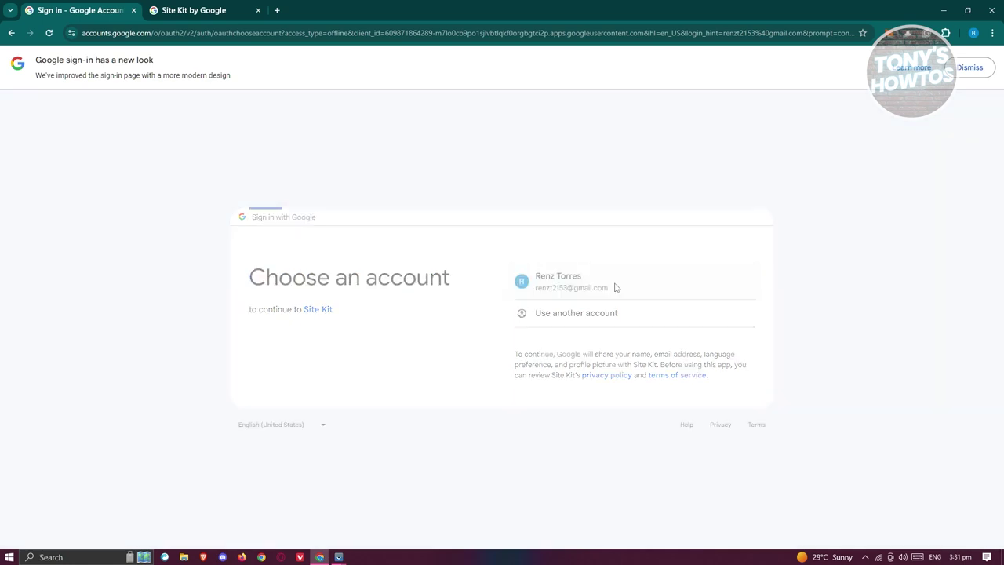
left_click(614, 378)
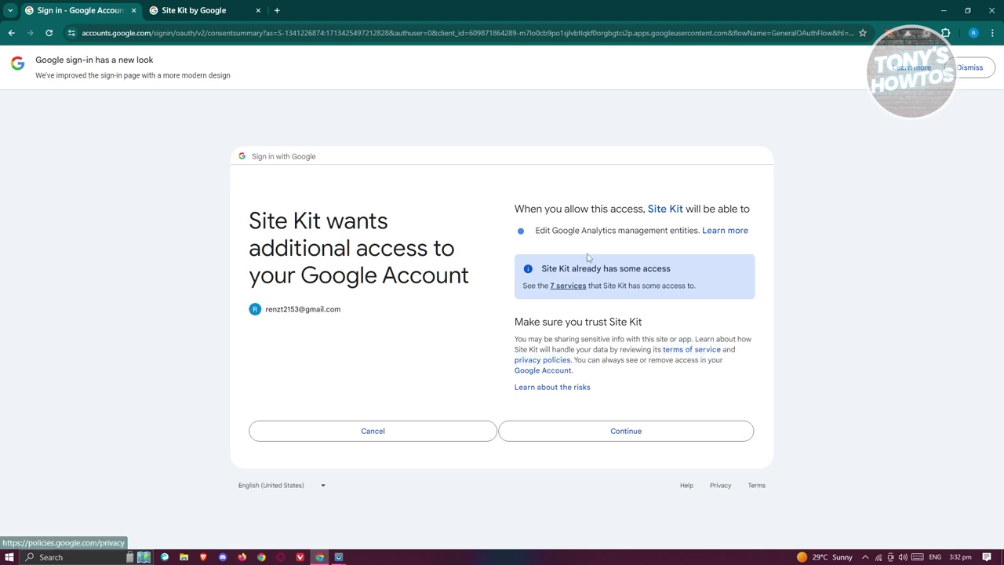
left_click(627, 432)
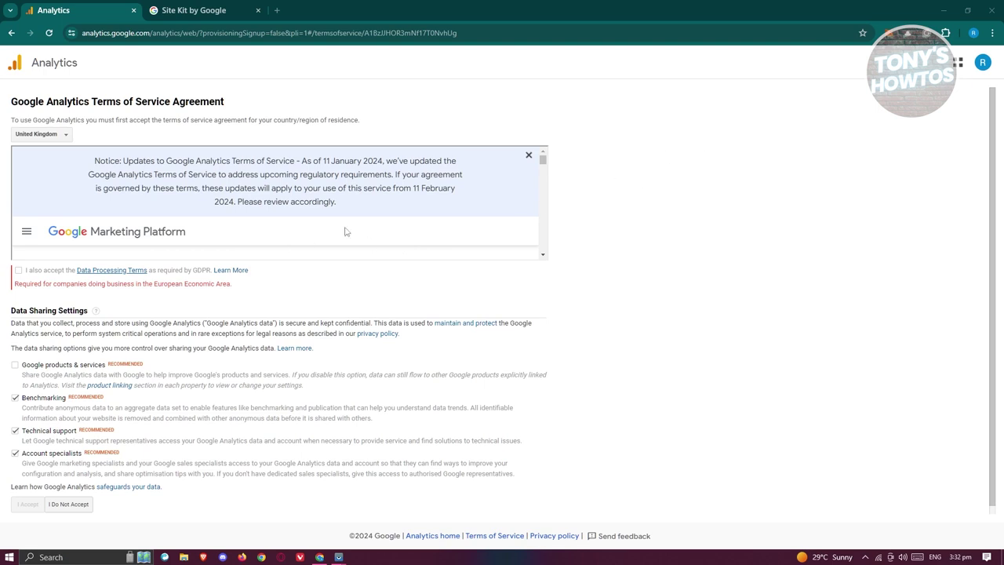
Dismiss the update notice, tick the GDPR Data Processing Terms, and accept the Analytics terms
scroll(381, 240, "down", 5)
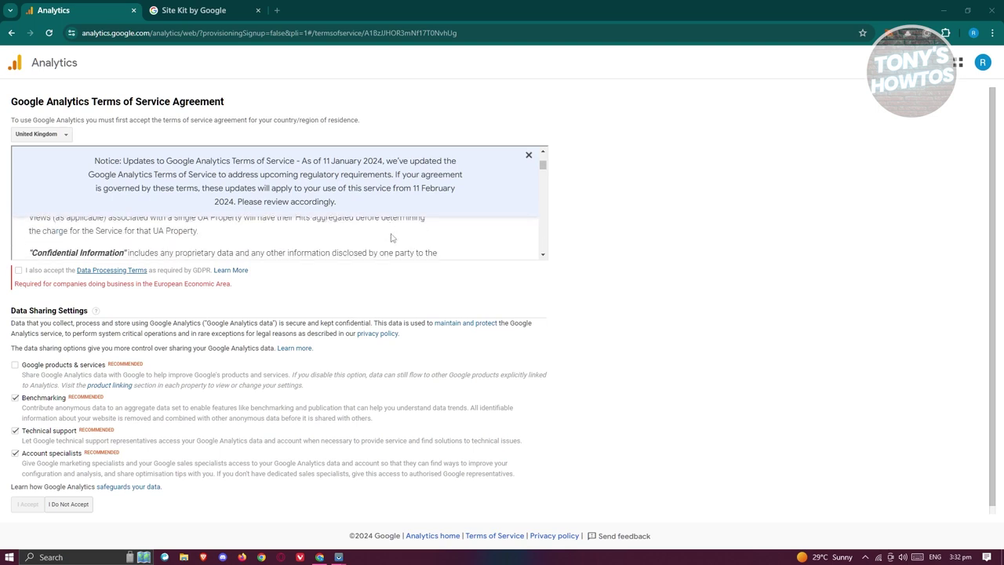
left_click(529, 158)
scroll(493, 193, "down", 6)
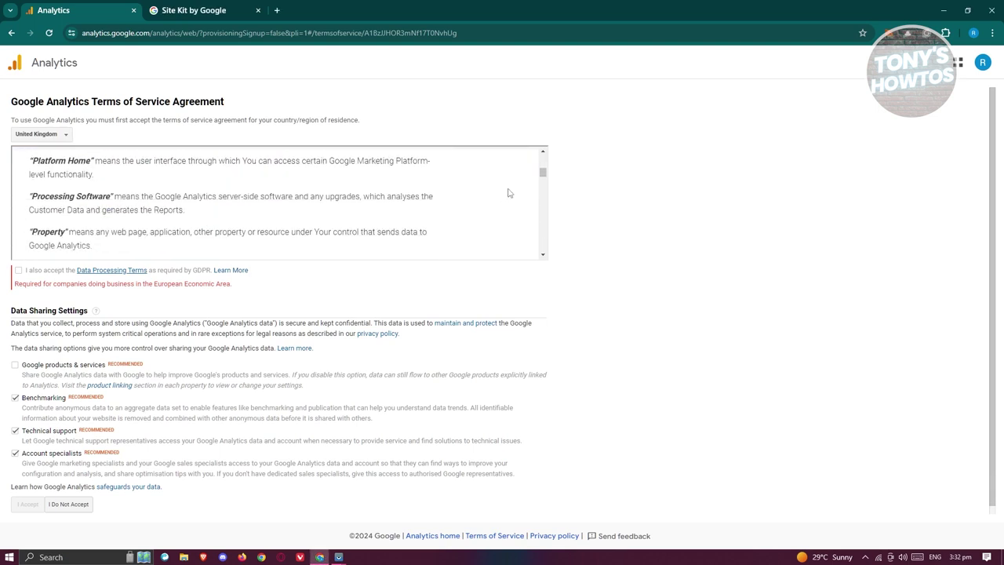
scroll(444, 241, "down", 5)
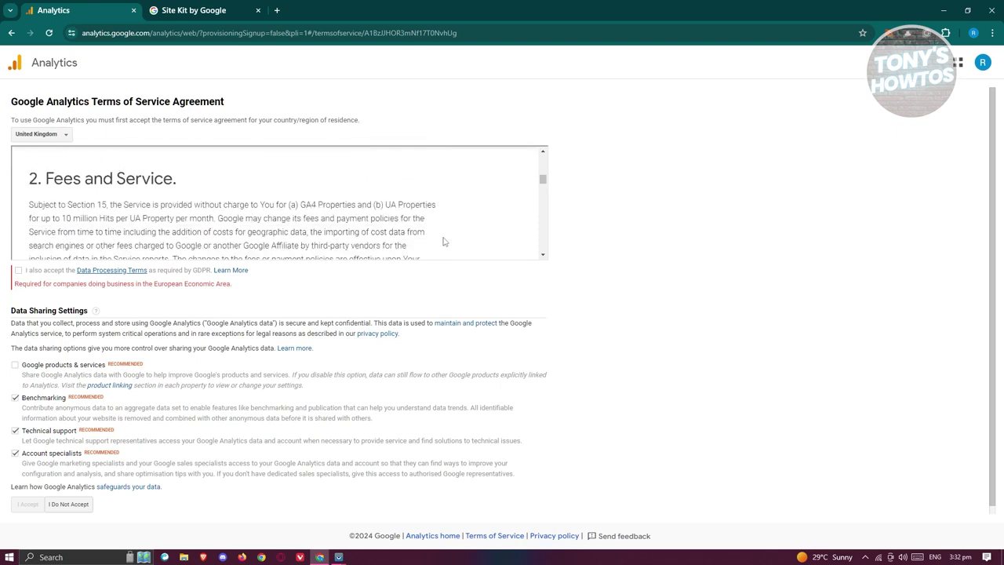
scroll(478, 229, "down", 5)
left_click_drag(539, 202, 549, 263)
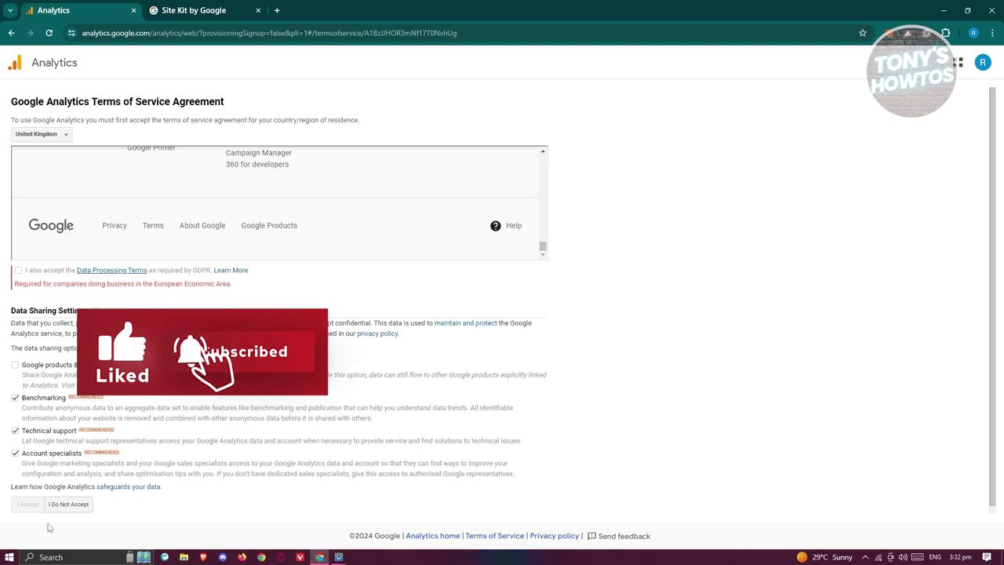
scroll(34, 288, "down", 1)
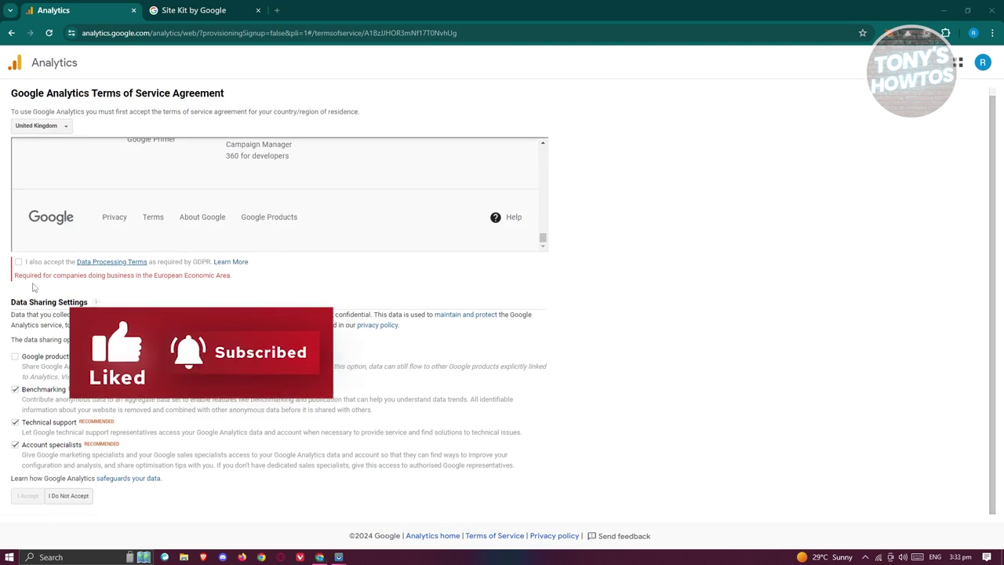
left_click(17, 262)
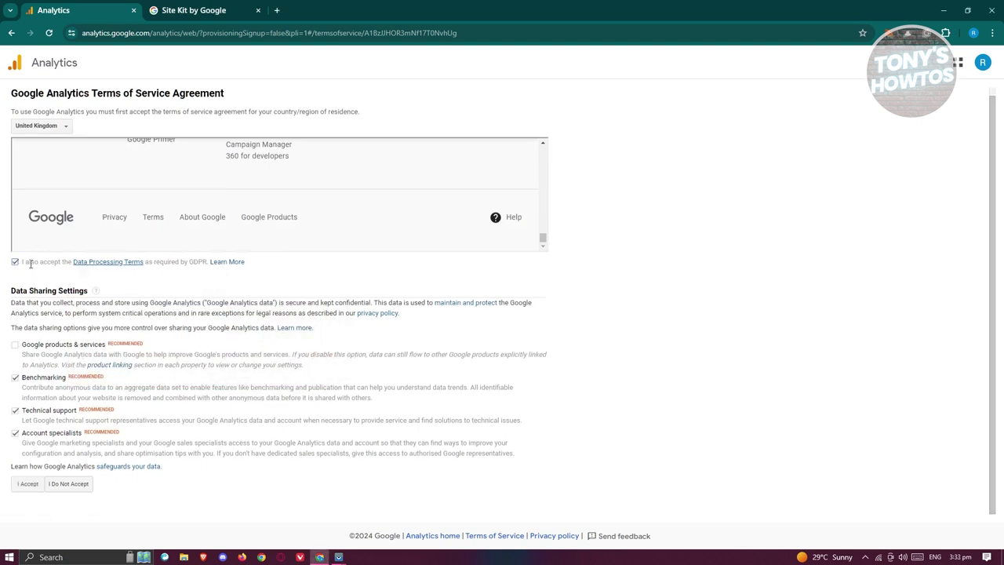
left_click(28, 483)
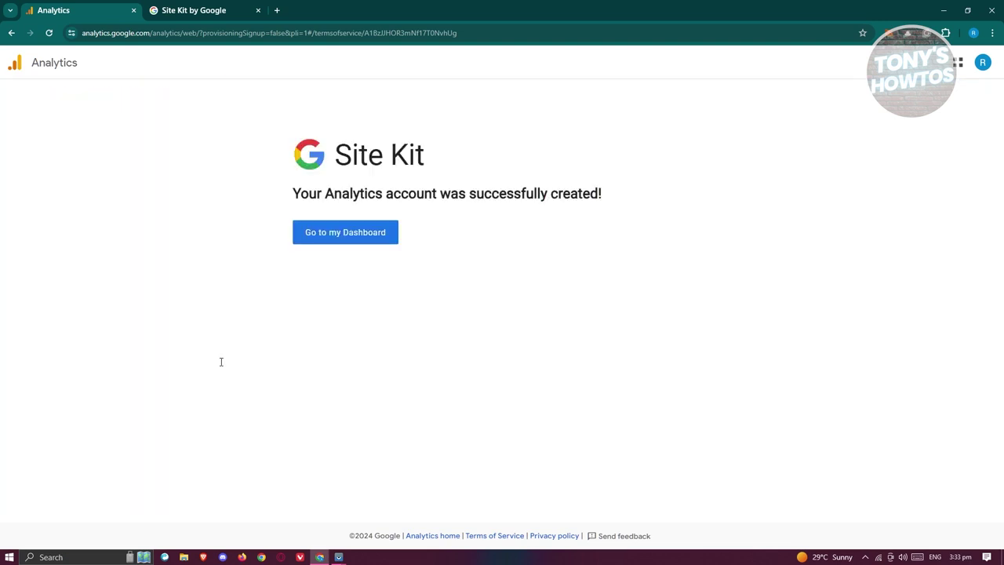
Return from the account-created confirmation to the Site Kit dashboard in WordPress
left_click(350, 233)
left_click(356, 242)
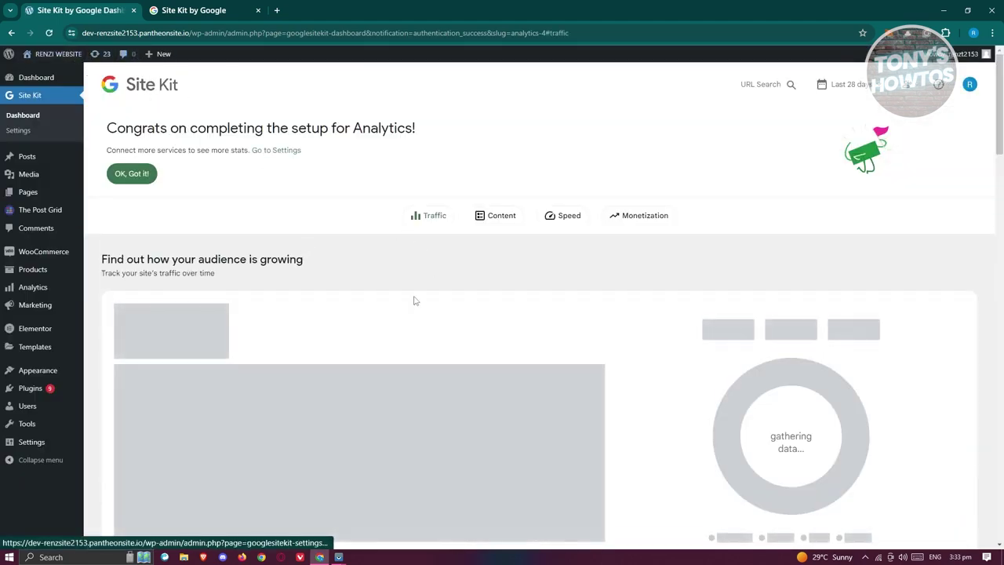
scroll(423, 291, "down", 2)
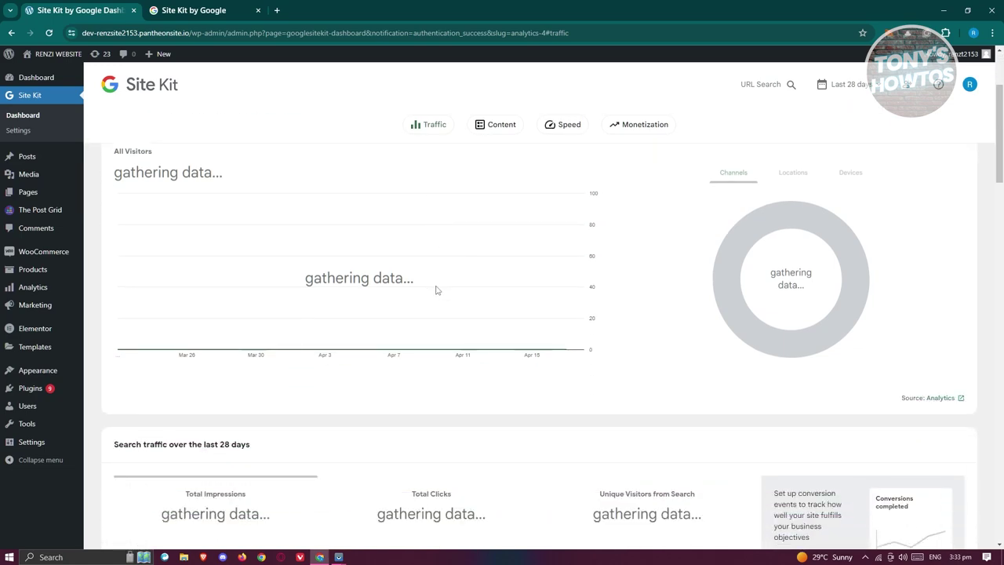
scroll(455, 306, "down", 7)
scroll(455, 314, "down", 3)
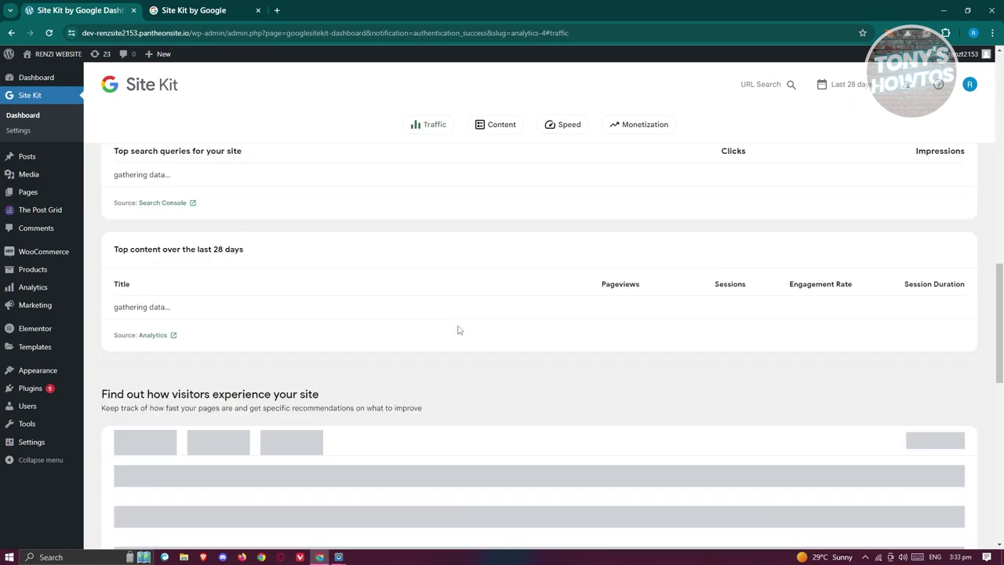
scroll(457, 329, "up", 12)
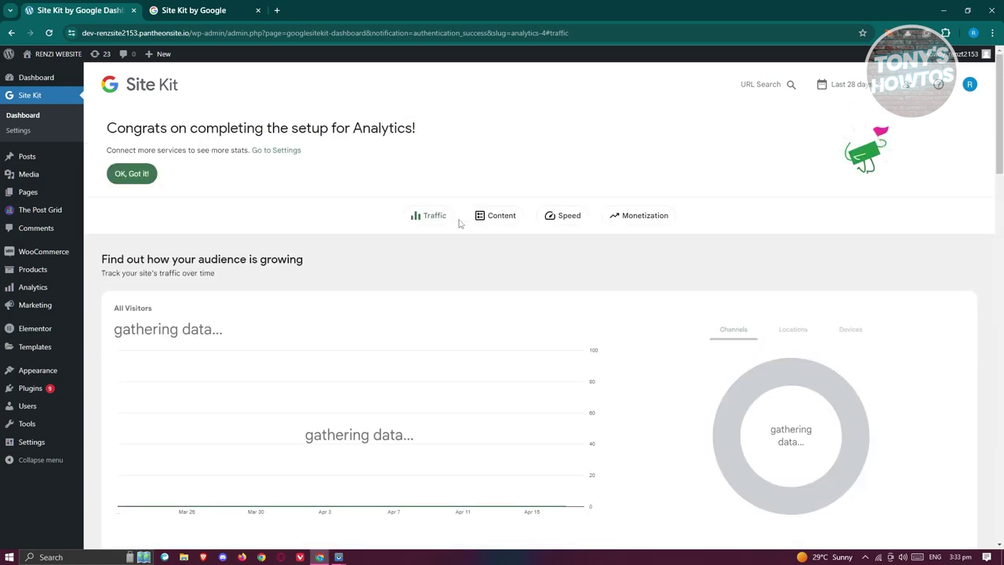
scroll(462, 227, "down", 1)
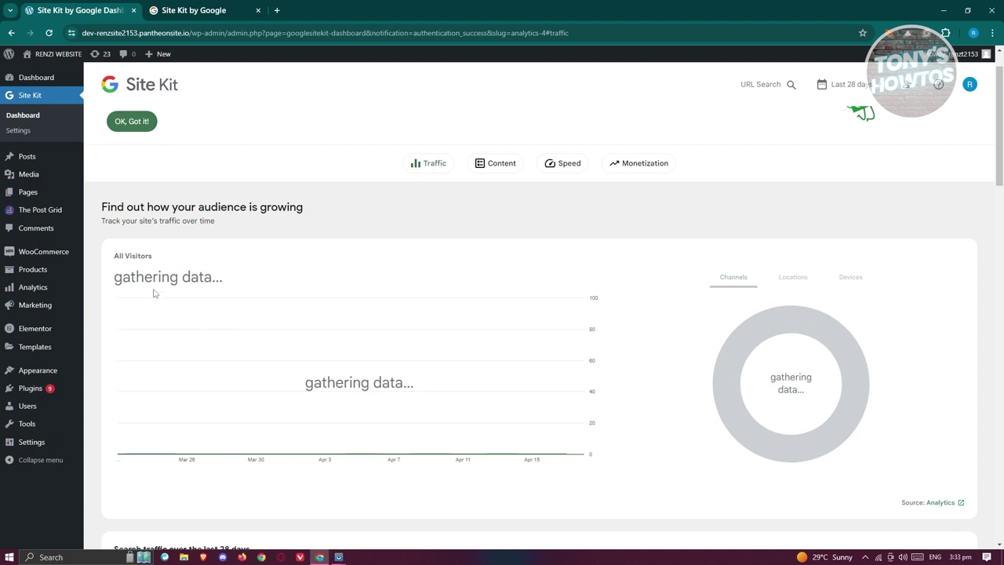
scroll(280, 374, "down", 5)
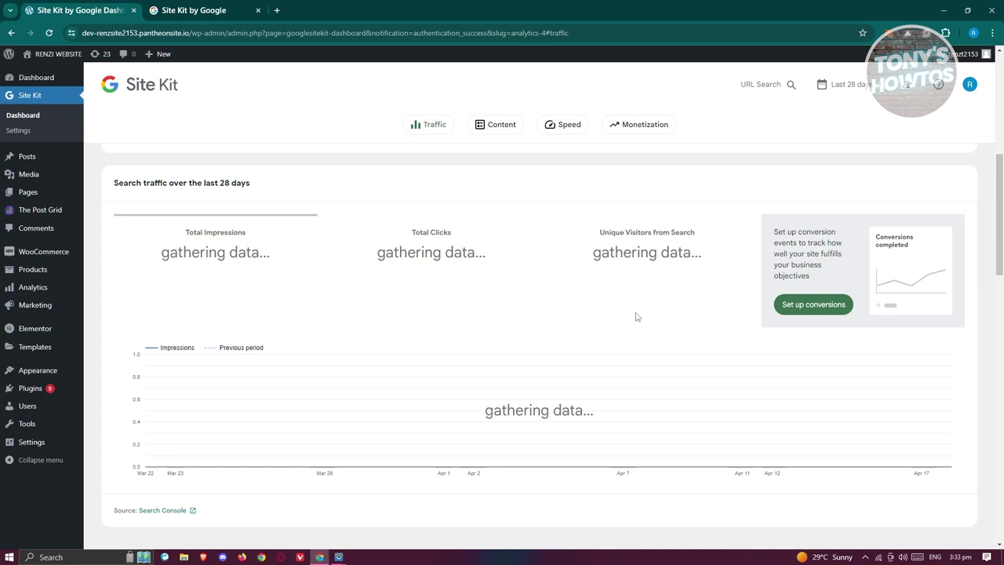
scroll(636, 316, "down", 5)
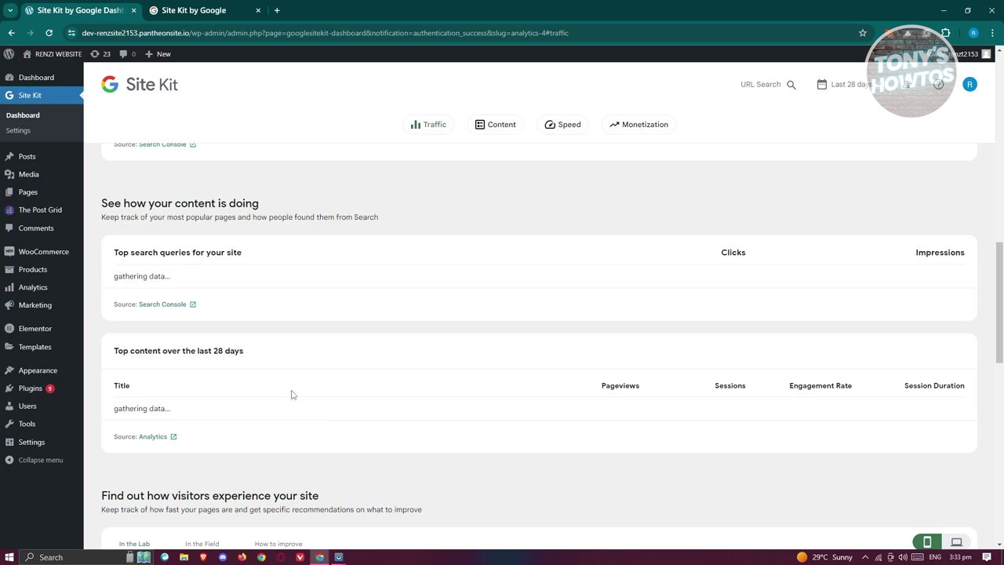
scroll(296, 387, "down", 3)
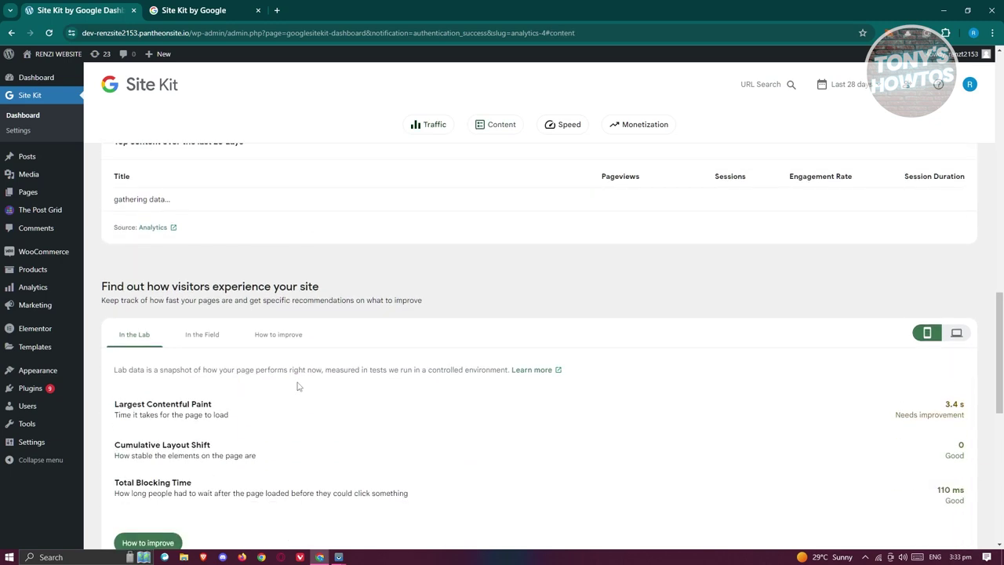
scroll(297, 364, "down", 4)
scroll(269, 352, "up", 2)
scroll(392, 337, "down", 4)
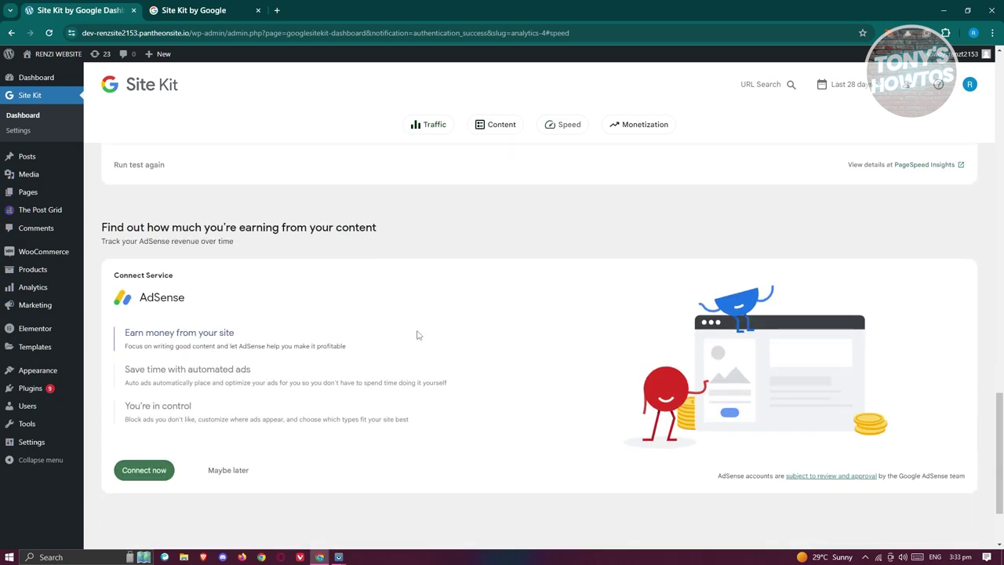
left_click(502, 125)
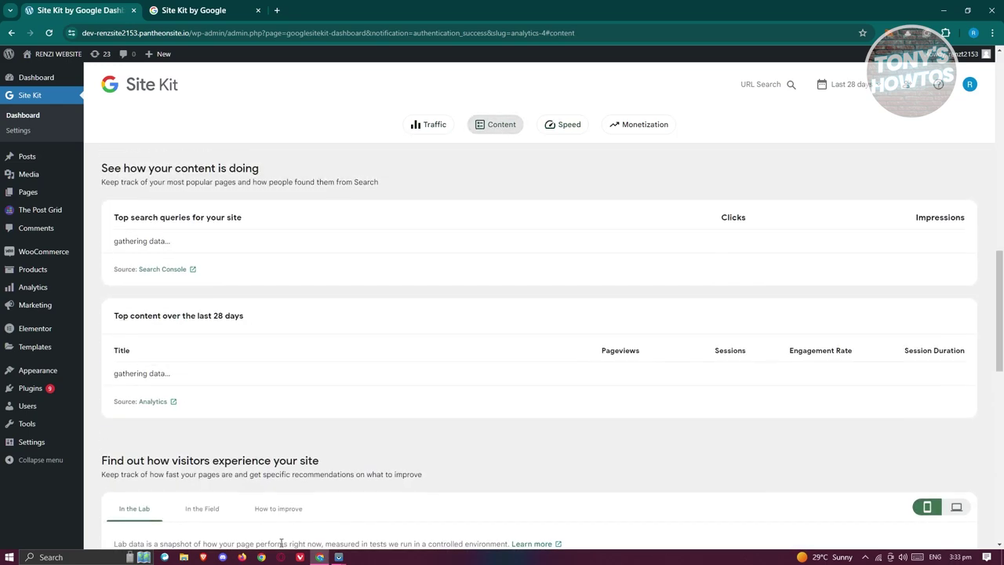
left_click(563, 125)
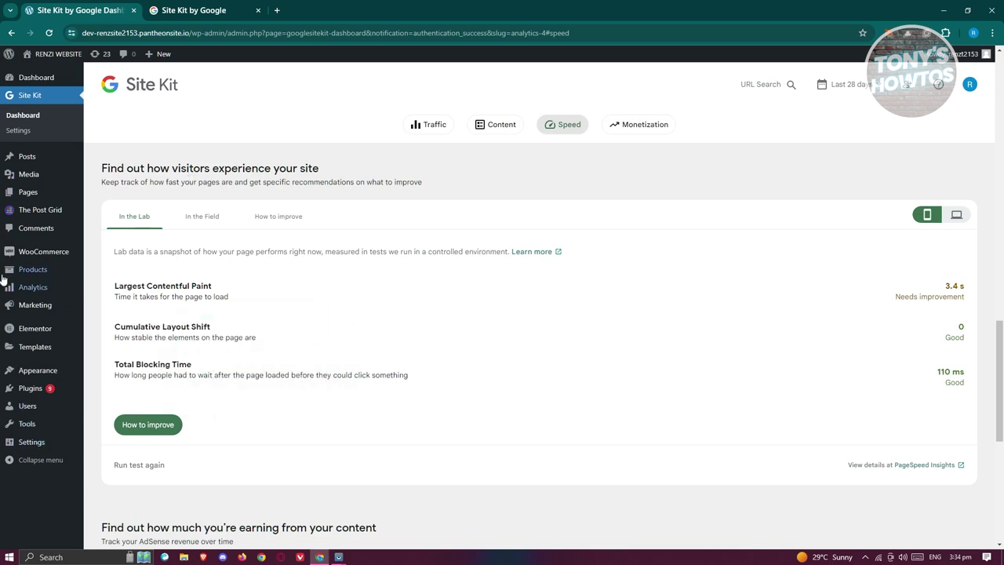
left_click(320, 557)
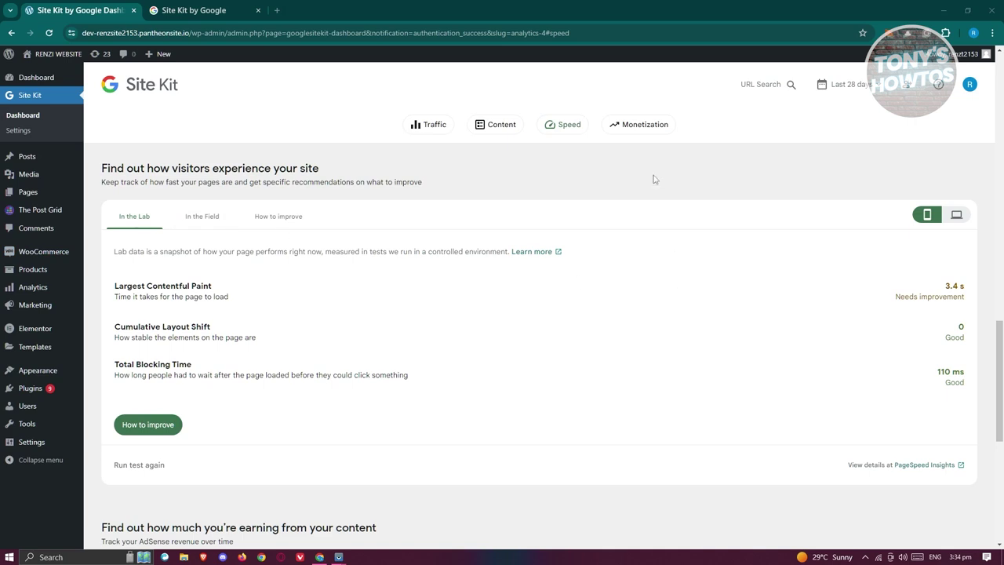
scroll(327, 305, "down", 4)
left_click(645, 135)
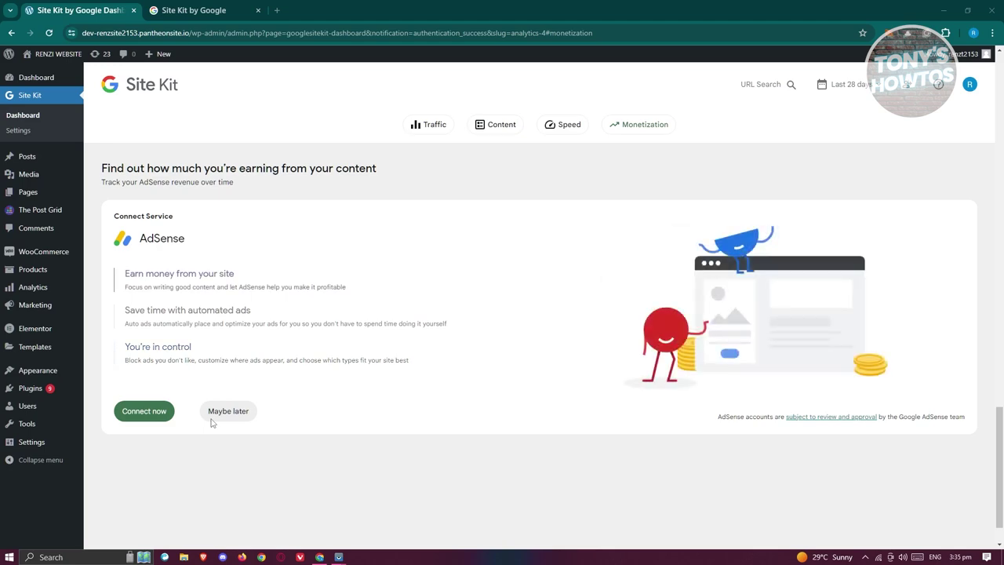
scroll(677, 453, "up", 15)
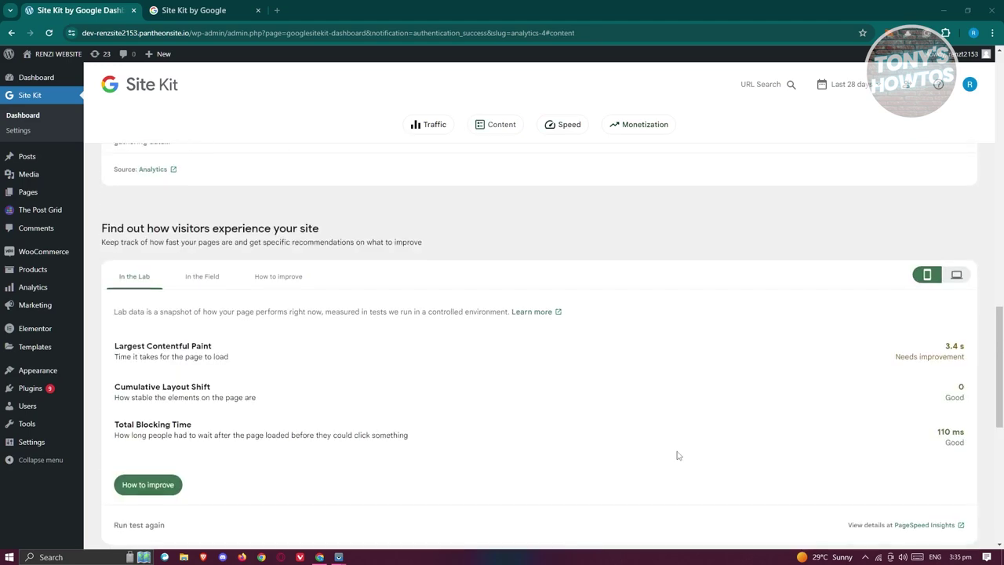
scroll(685, 452, "up", 2)
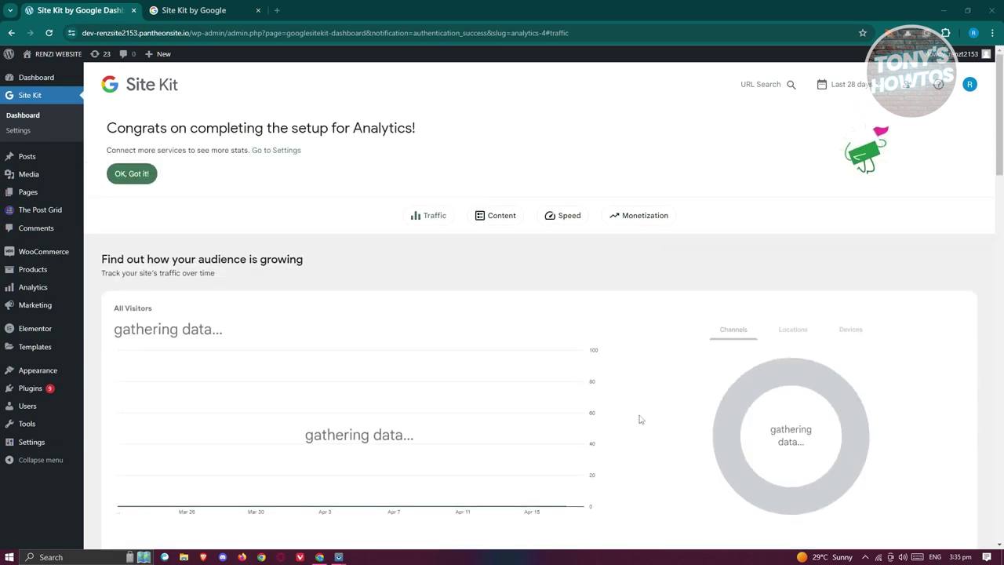